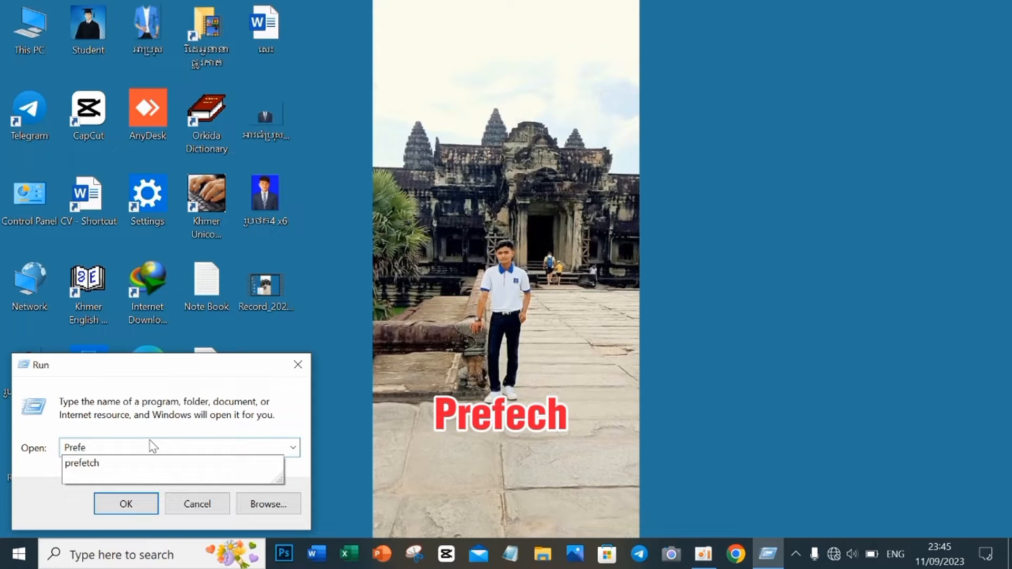
# Open the Prefetch folder through Run and delete all its files, retrying in-use items before cancelling the remaining deletion
pyautogui.write('ch')
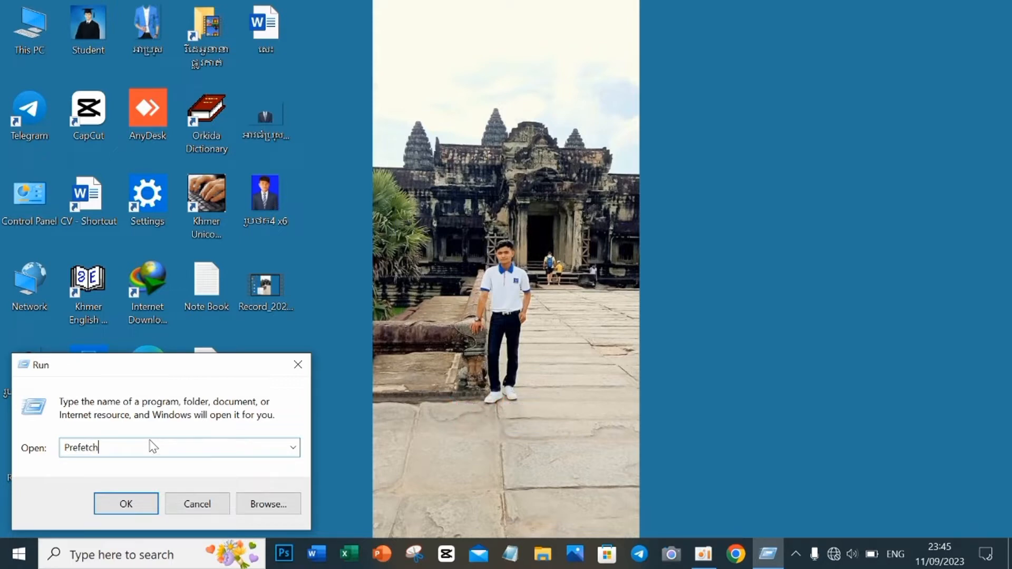
pyautogui.press('Return')
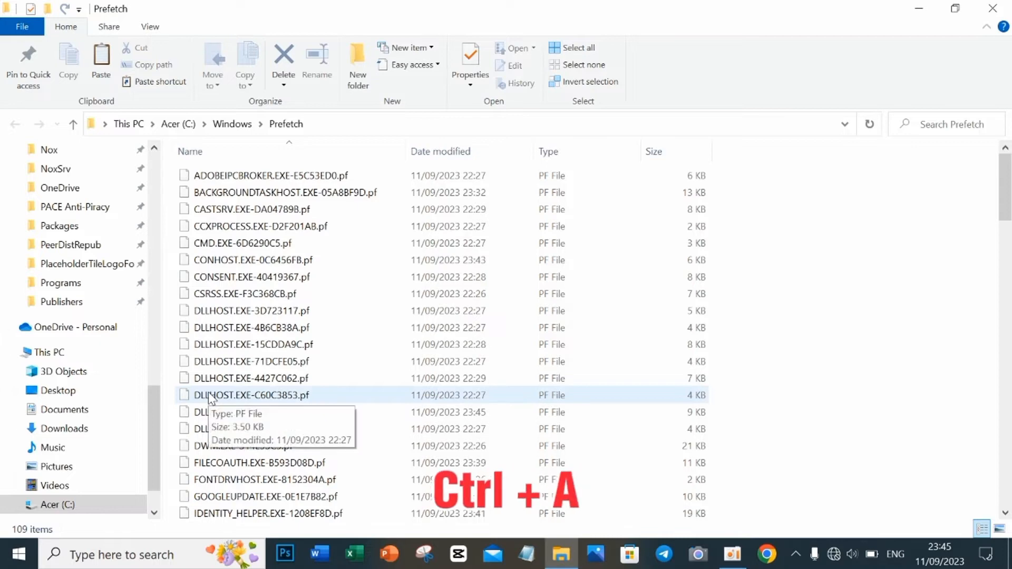
pyautogui.hotkey('ctrl', 'a')
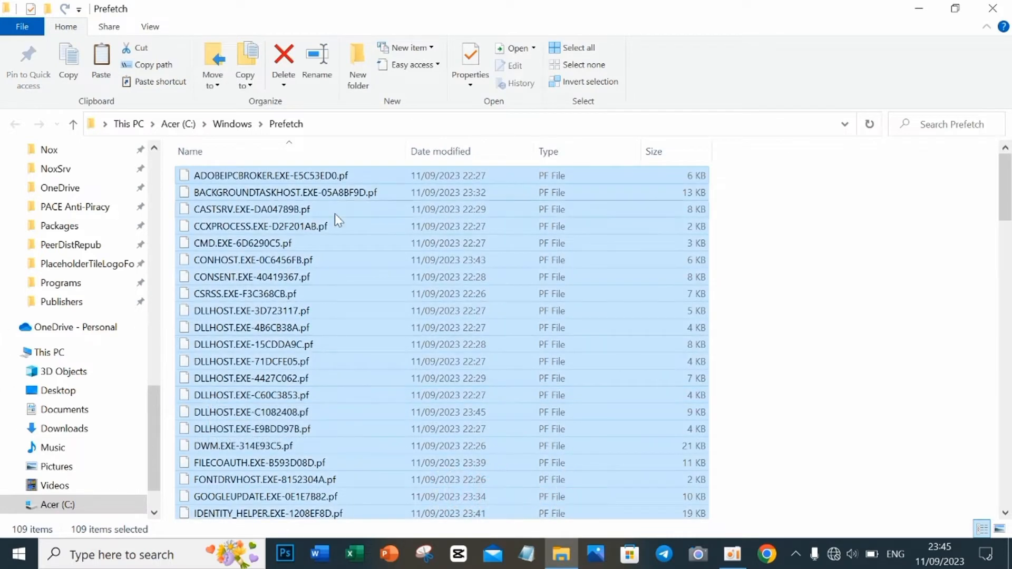
pyautogui.rightClick(272, 247)
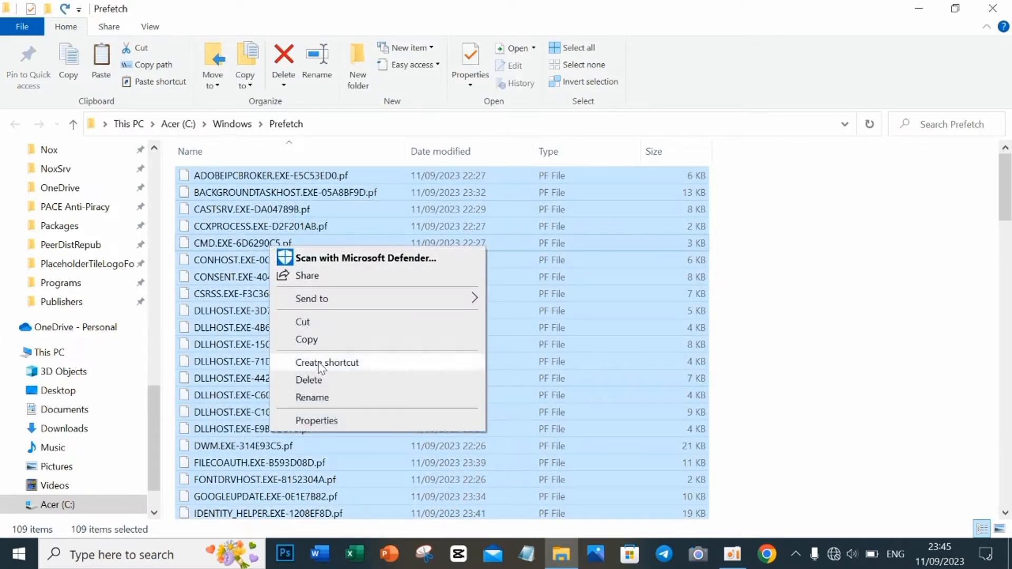
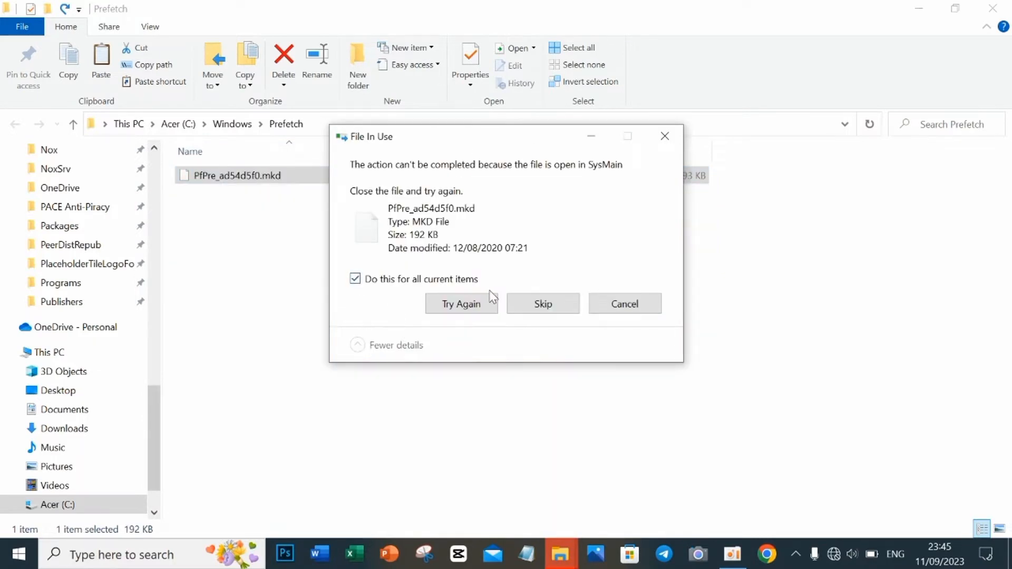
pyautogui.click(475, 301)
pyautogui.click(639, 303)
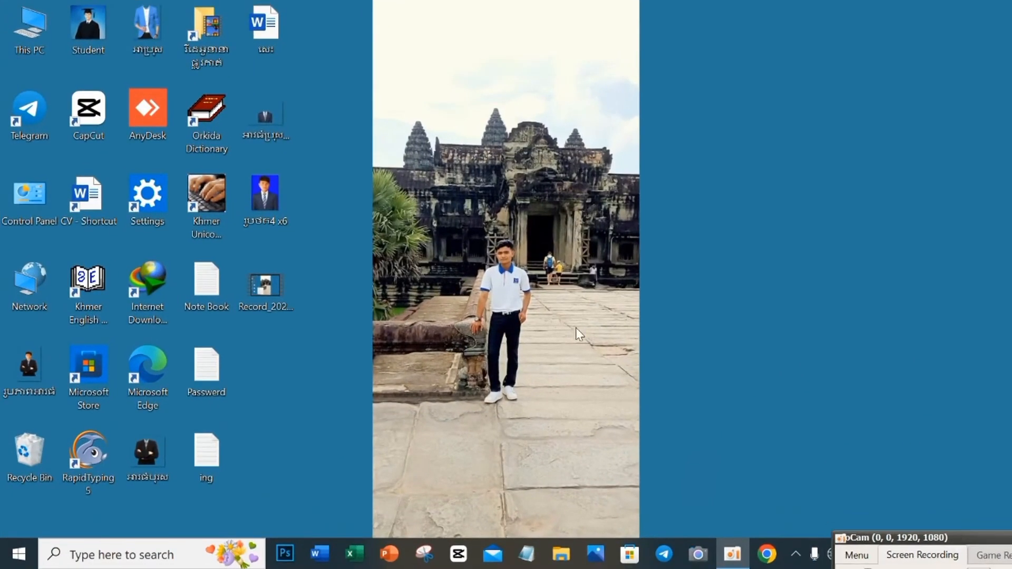
# Refresh the Windows desktop twice
pyautogui.rightClick(336, 271)
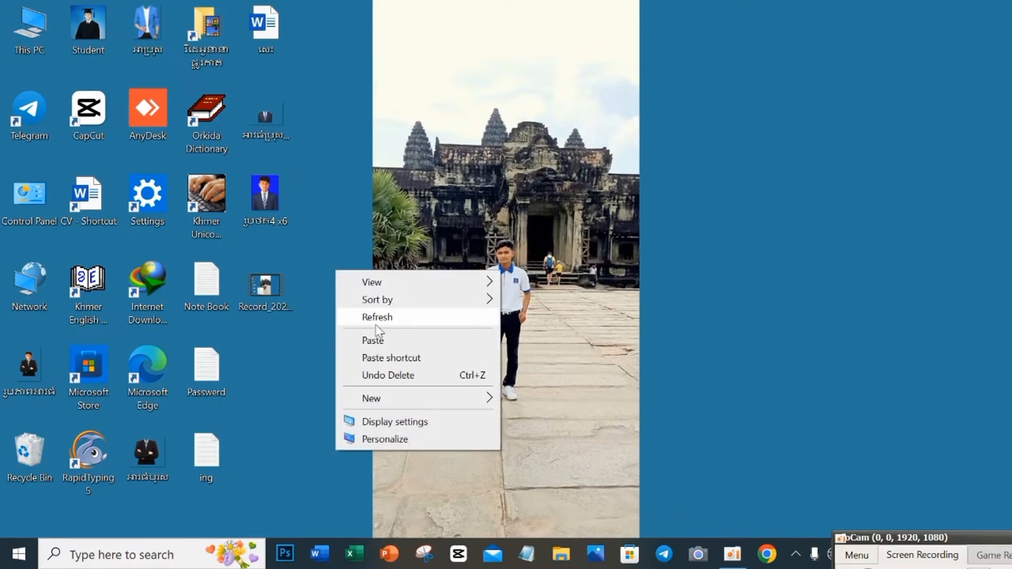
pyautogui.click(360, 316)
pyautogui.rightClick(360, 315)
pyautogui.click(375, 357)
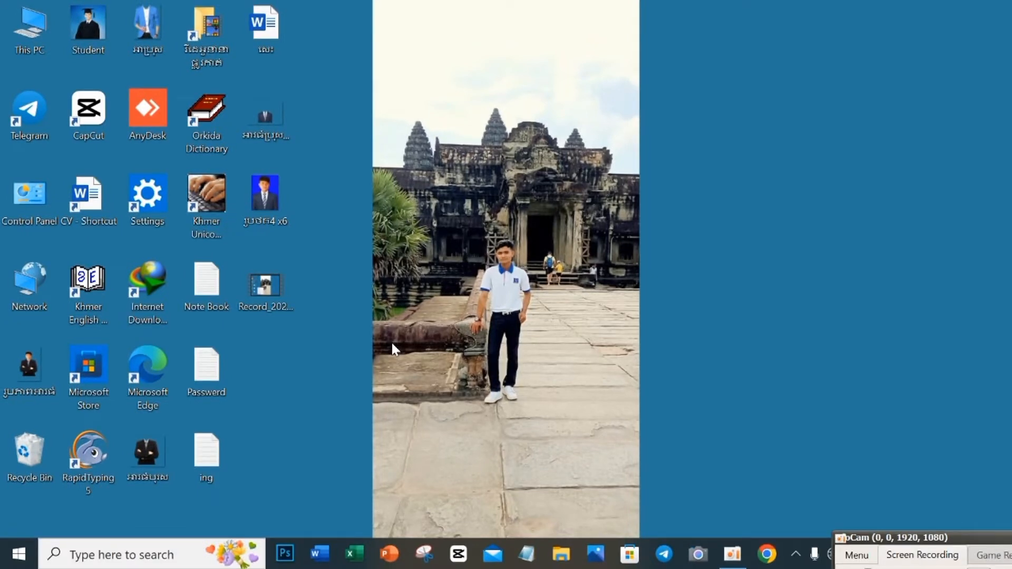
# View the drives and folders in This PC, close the window and refresh the desktop
pyautogui.doubleClick(41, 23)
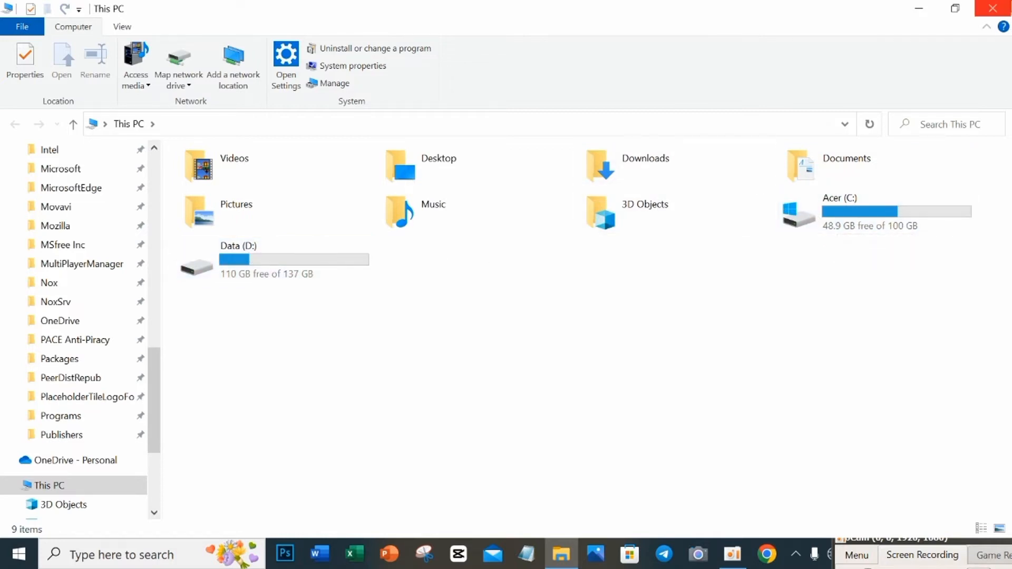
pyautogui.click(994, 8)
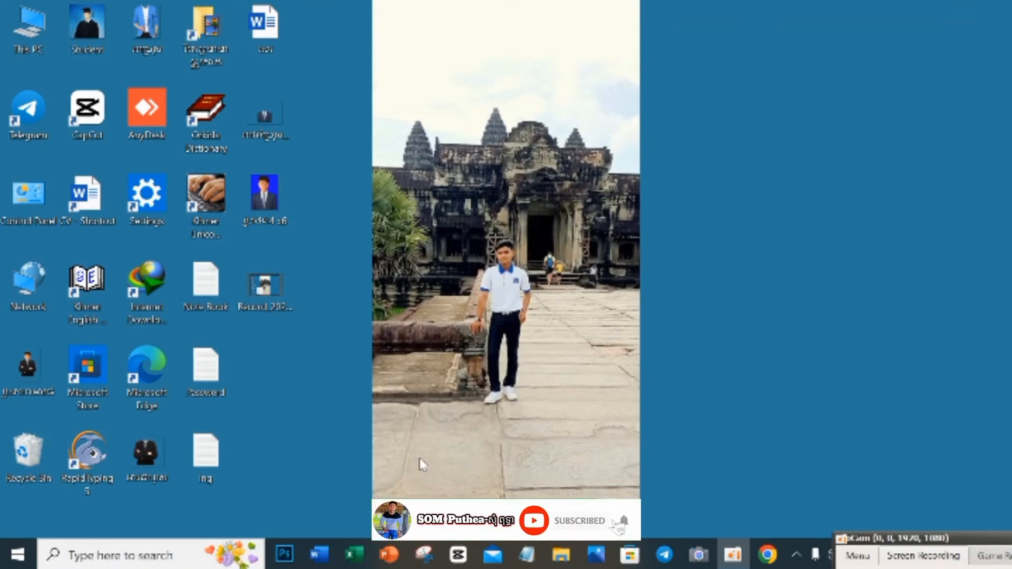
pyautogui.rightClick(691, 239)
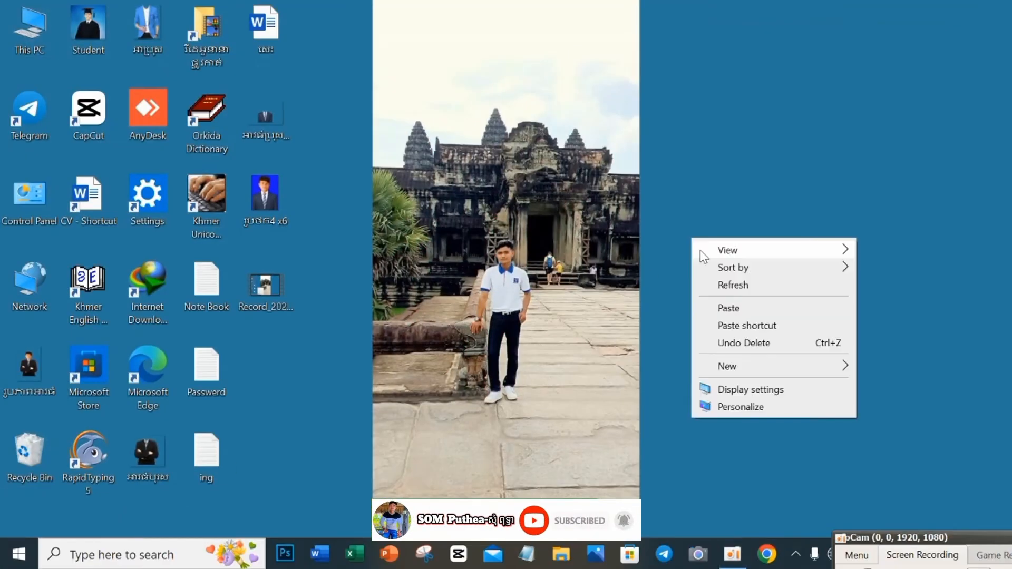
pyautogui.click(712, 285)
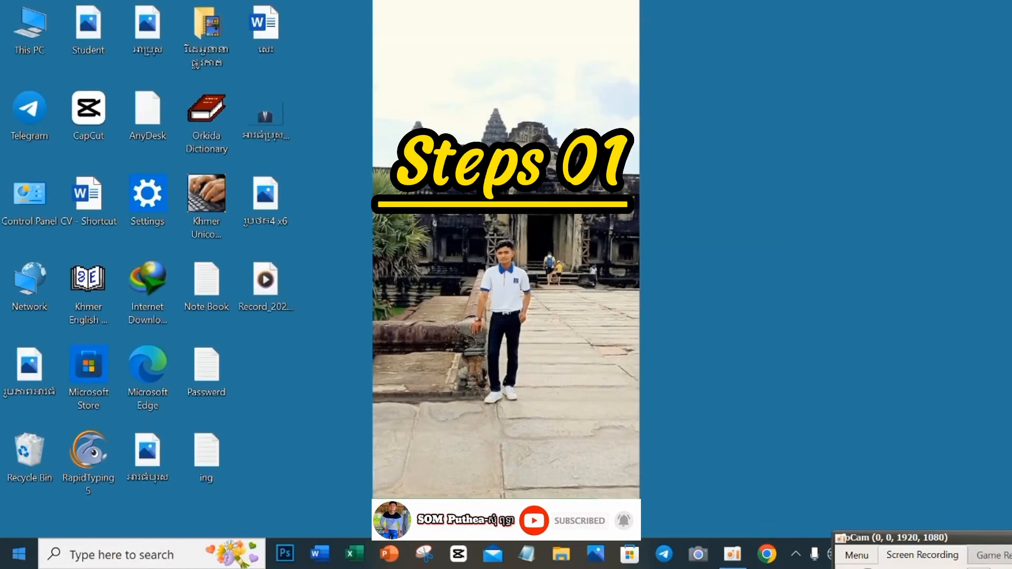
# Open the user's Temp folder by running the command %tmp% from the Run dialog
pyautogui.rightClick(20, 559)
pyautogui.click(66, 480)
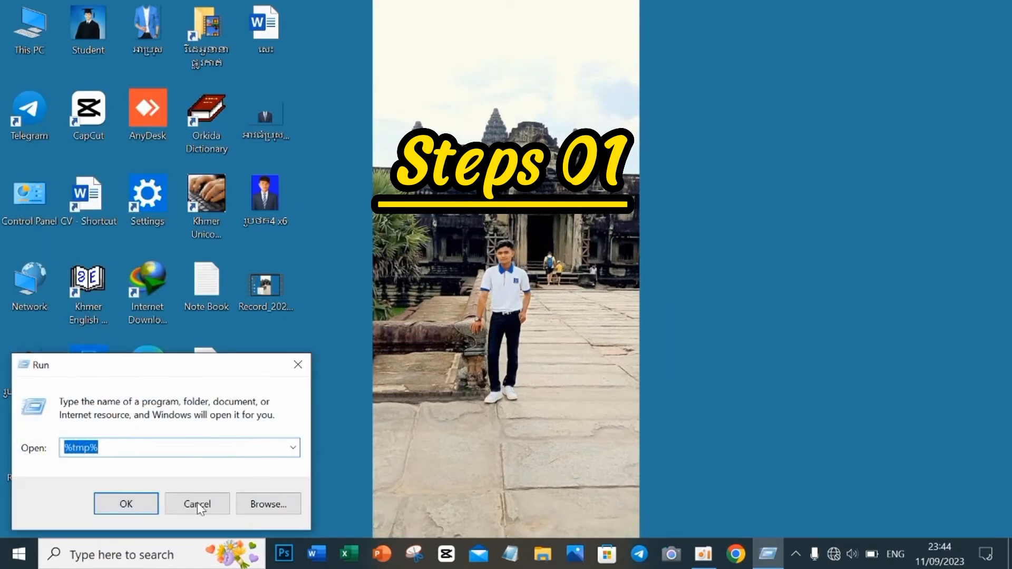
pyautogui.click(294, 447)
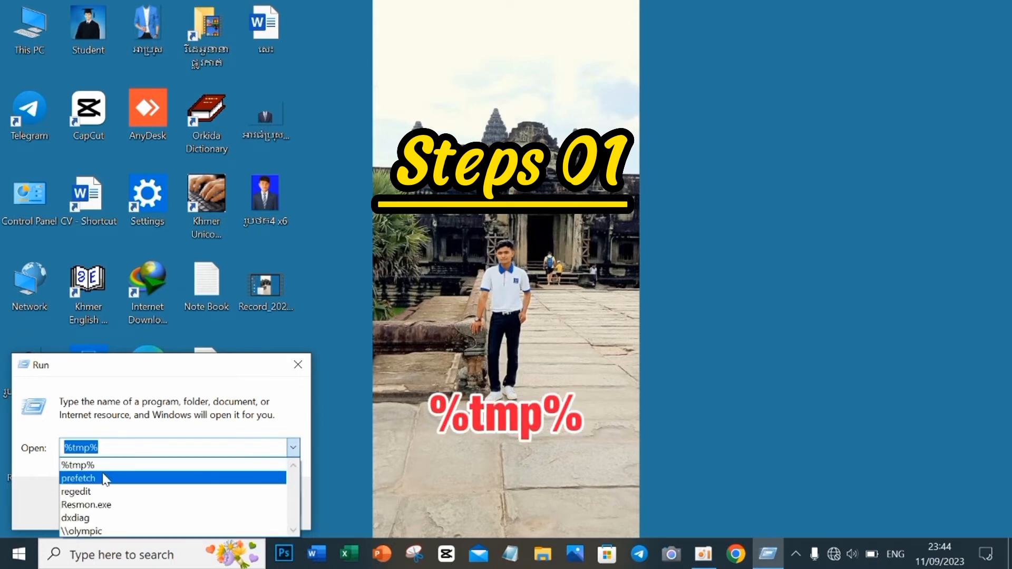
pyautogui.click(196, 448)
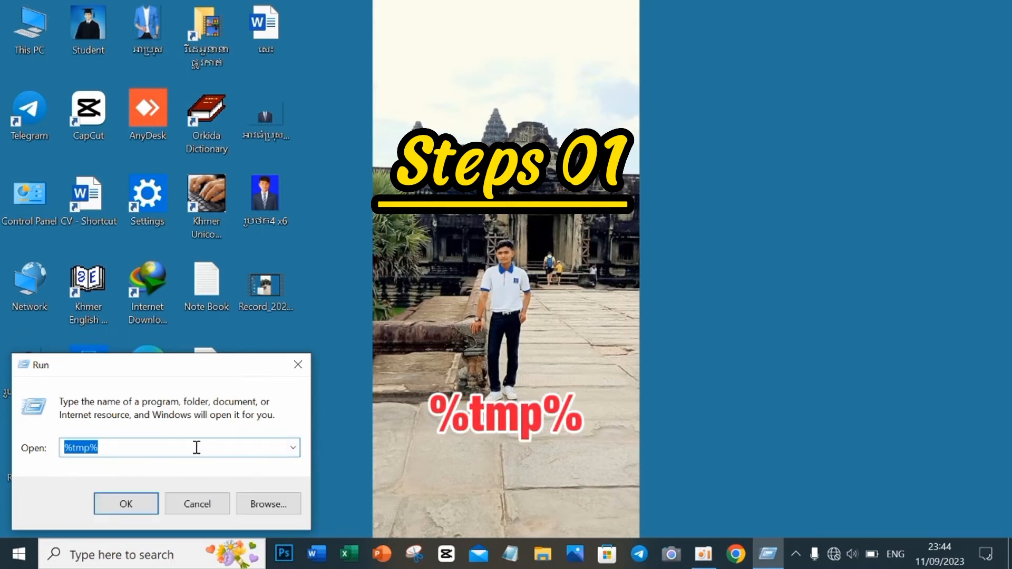
pyautogui.press('Return')
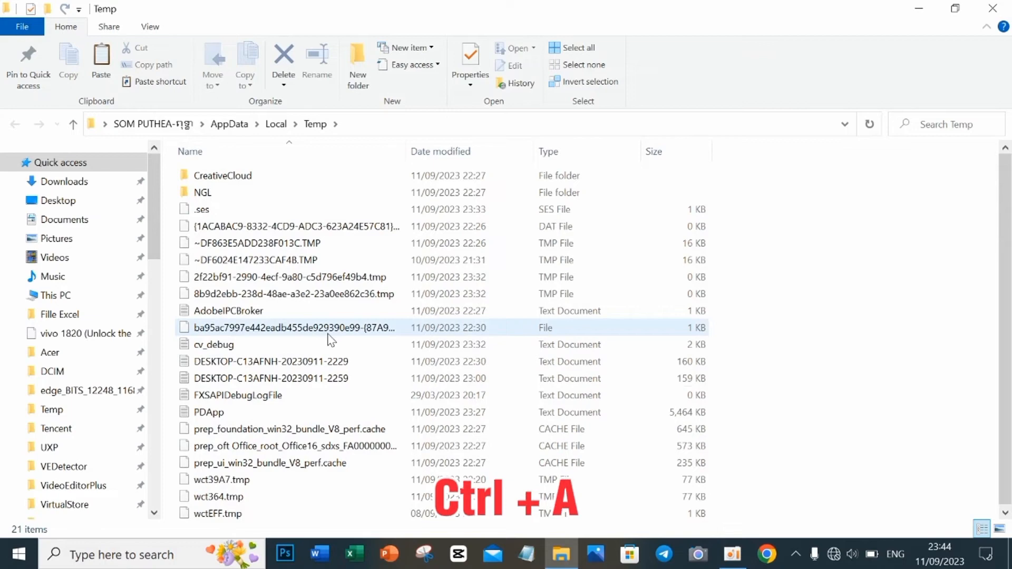
# Delete all files and folders in the Temp folder, skipping all current items that are in use
pyautogui.hotkey('ctrl', 'a')
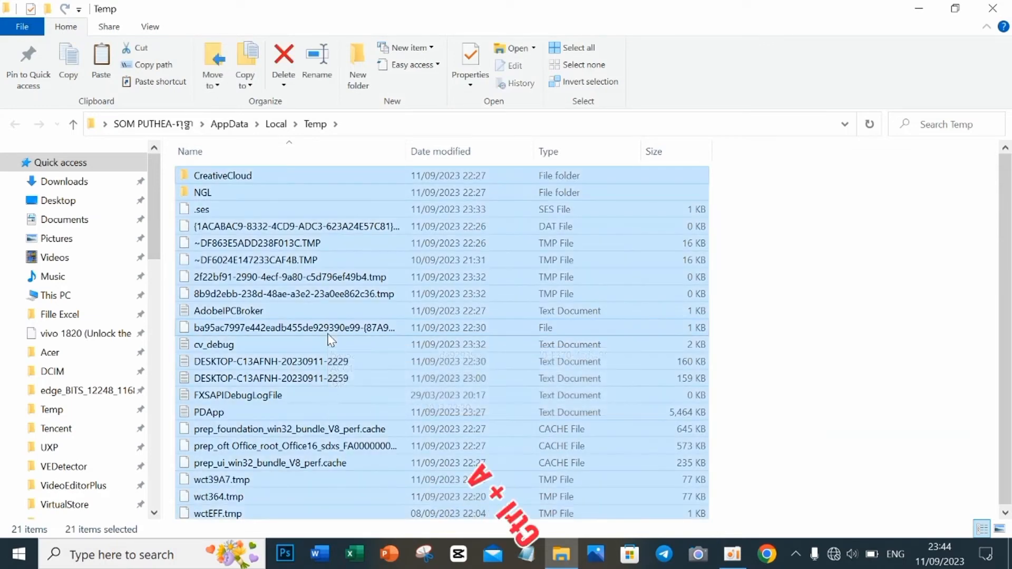
pyautogui.rightClick(377, 263)
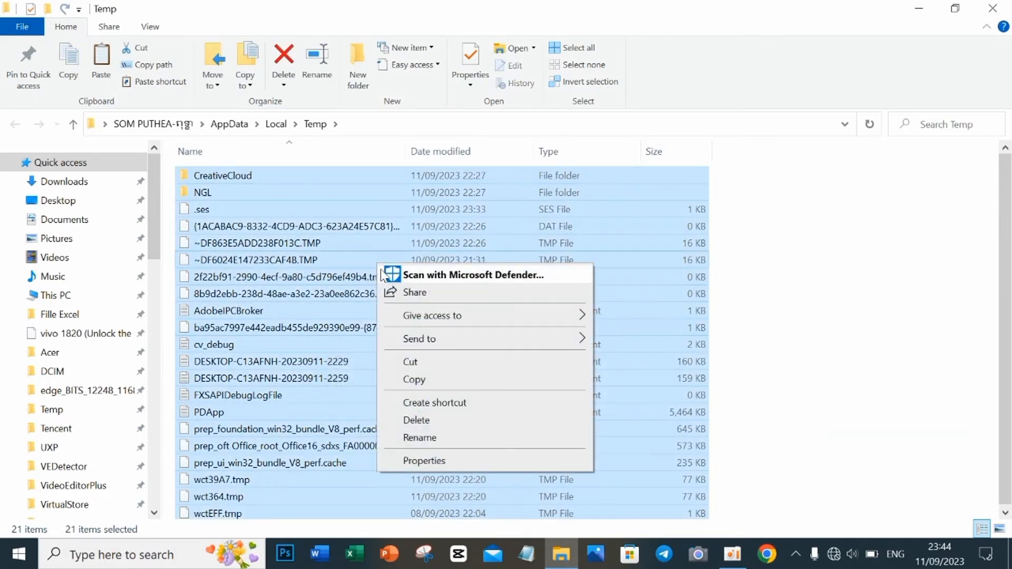
pyautogui.click(413, 419)
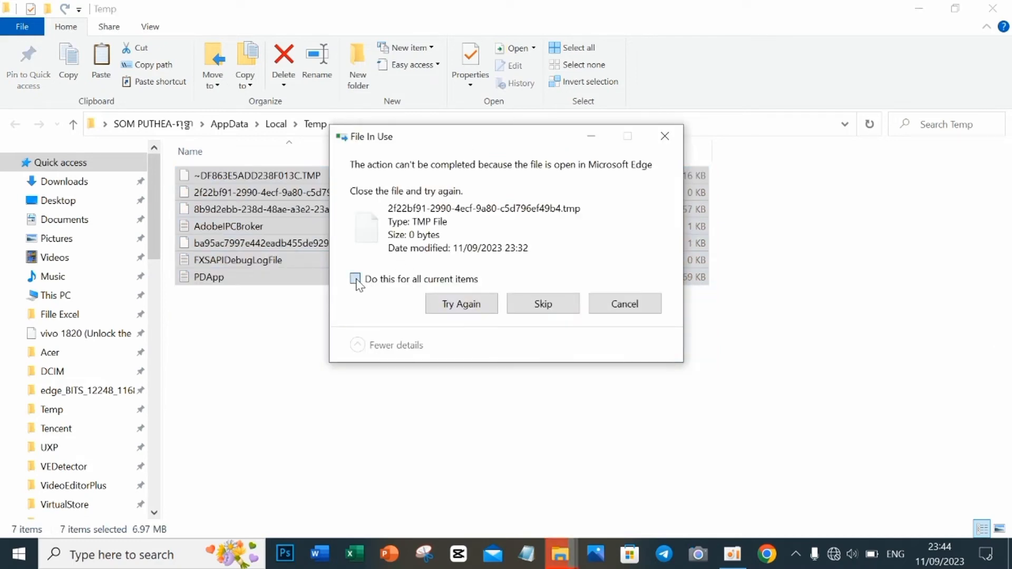
pyautogui.click(356, 280)
pyautogui.click(543, 304)
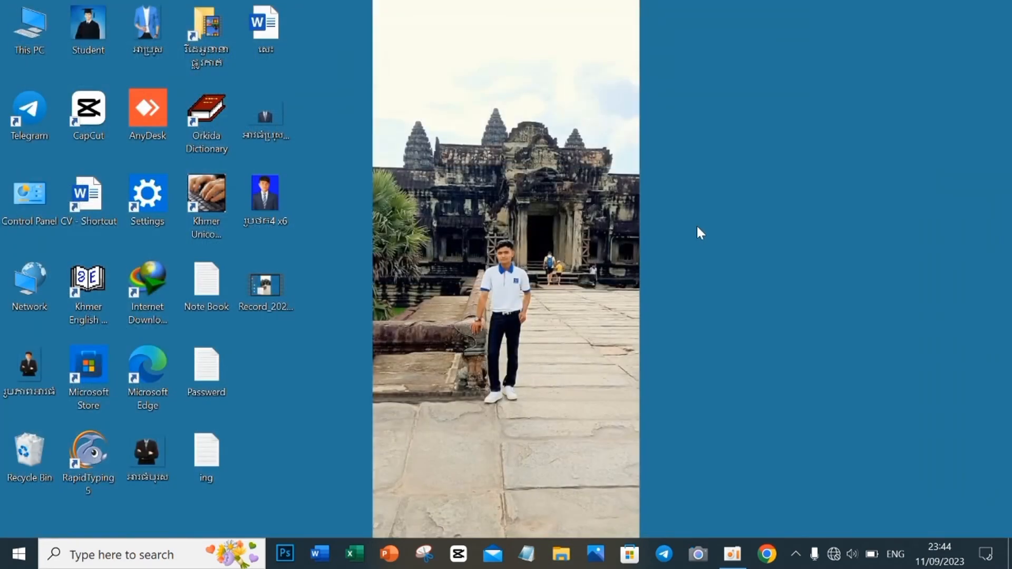
# Refresh the desktop and open the Windows Prefetch folder by running Prefetch from the Run dialog
pyautogui.rightClick(699, 229)
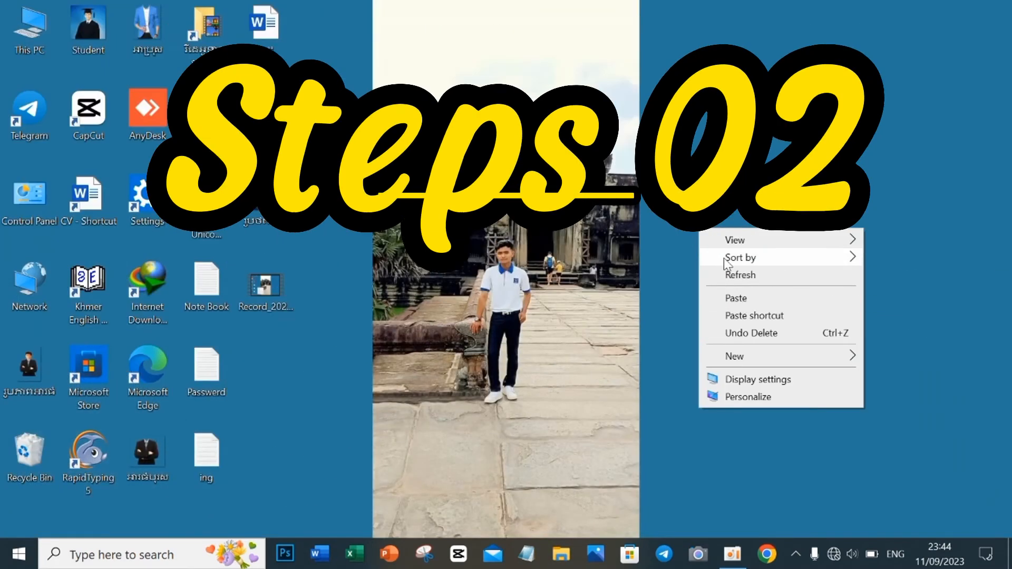
pyautogui.click(731, 275)
pyautogui.rightClick(25, 553)
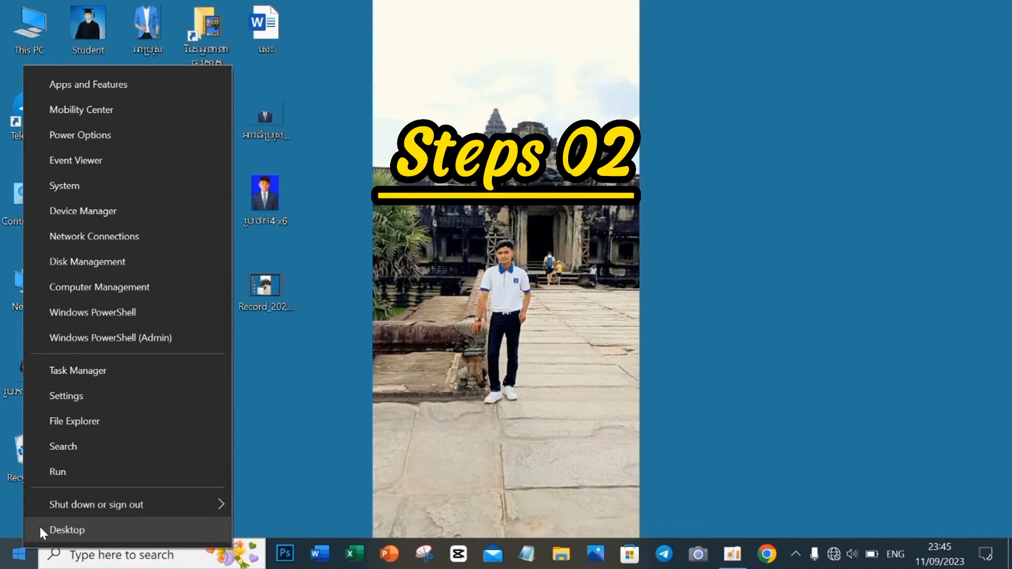
pyautogui.click(60, 472)
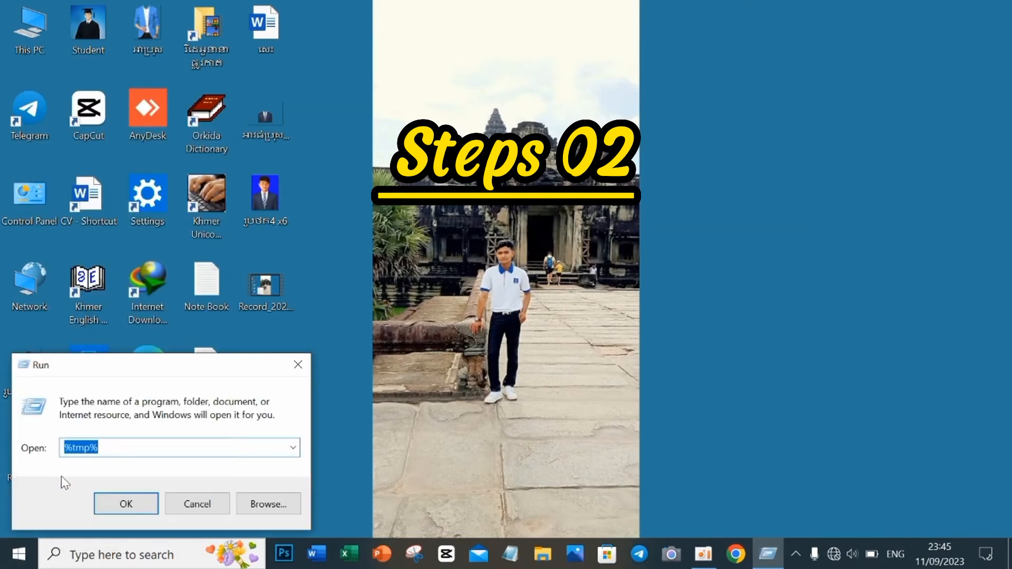
pyautogui.press('BackSpace')
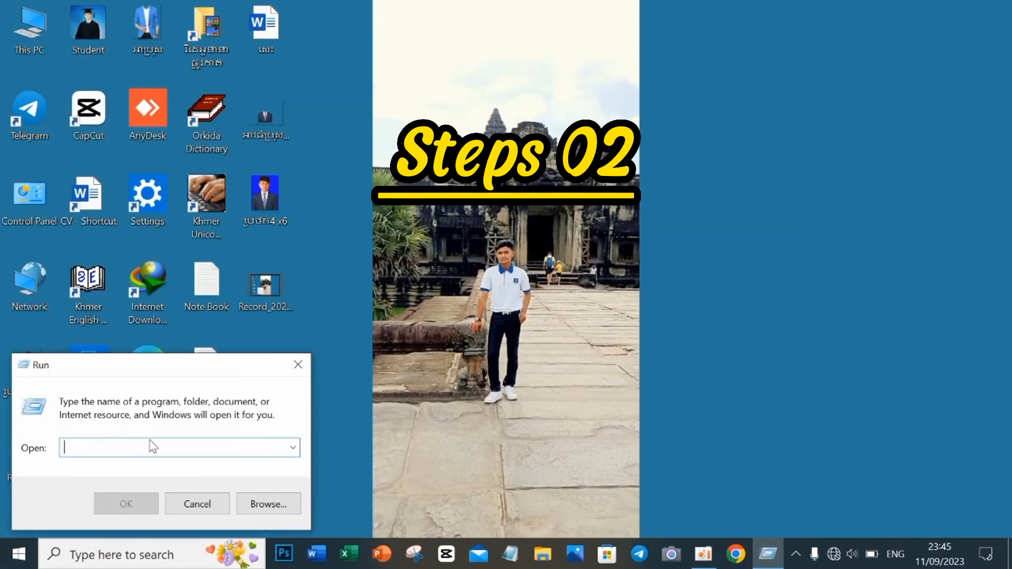
pyautogui.write('P')
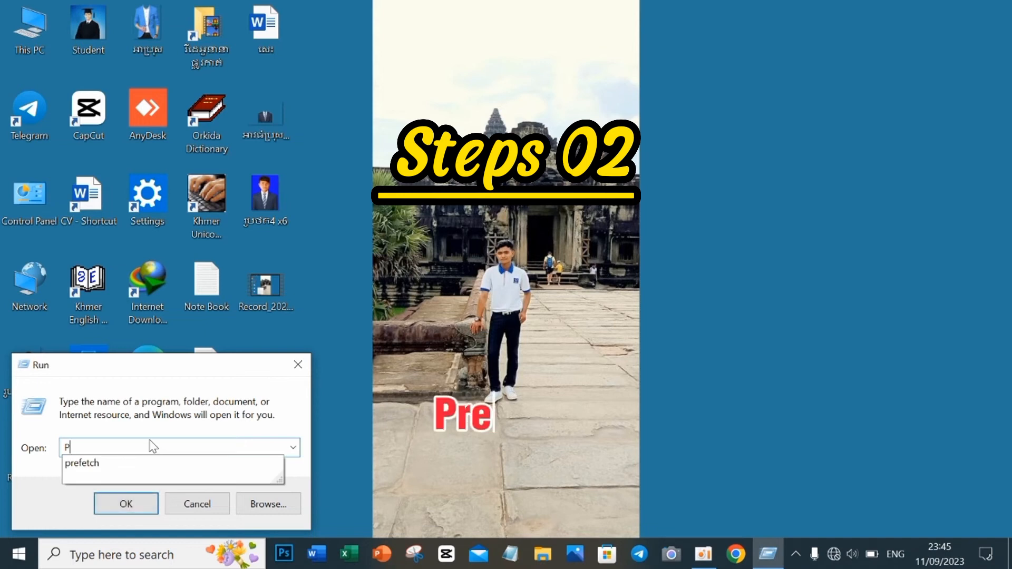
pyautogui.write('re')
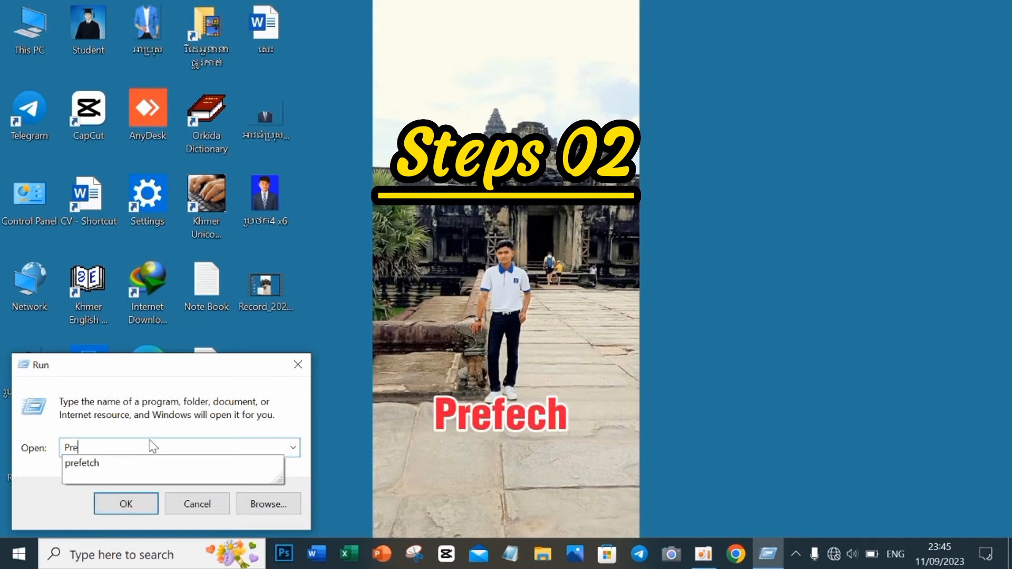
pyautogui.write('fer')
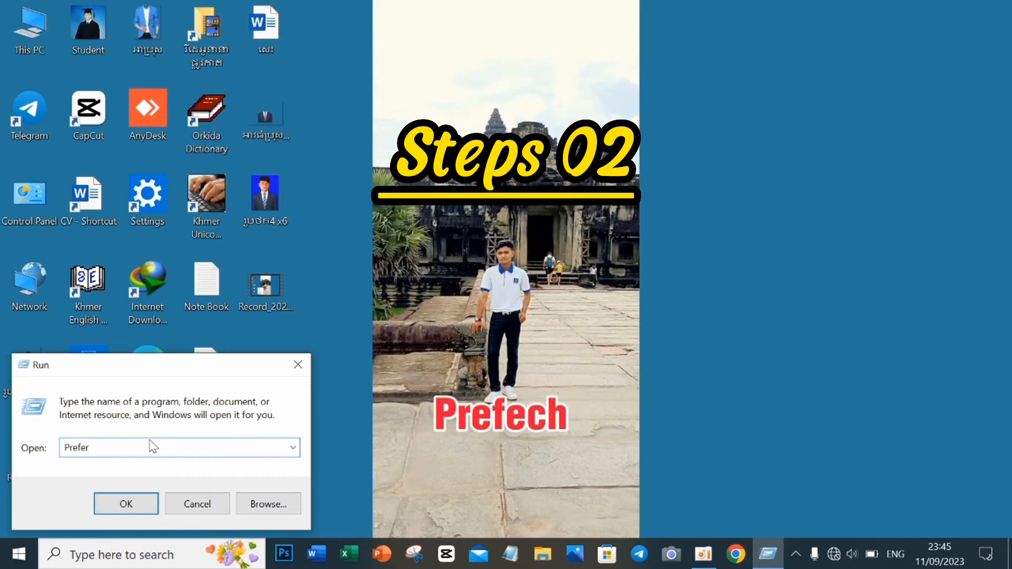
pyautogui.press('BackSpace')
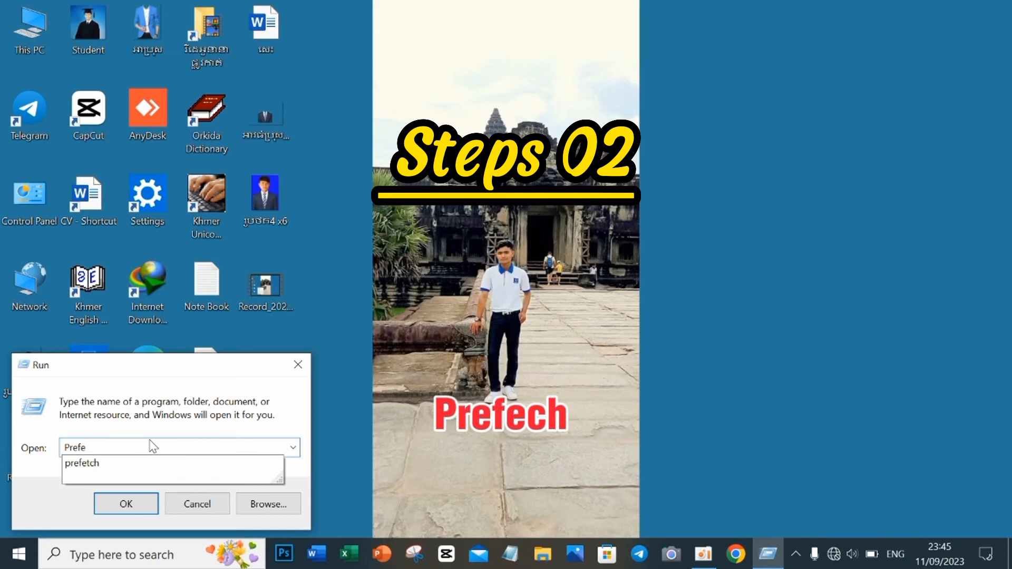
pyautogui.write('tch')
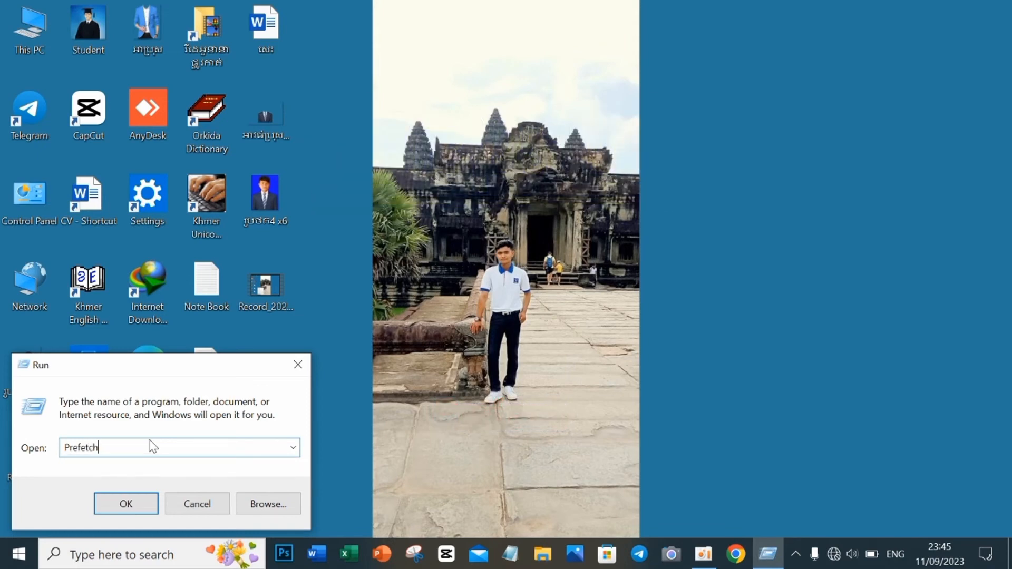
pyautogui.press('Return')
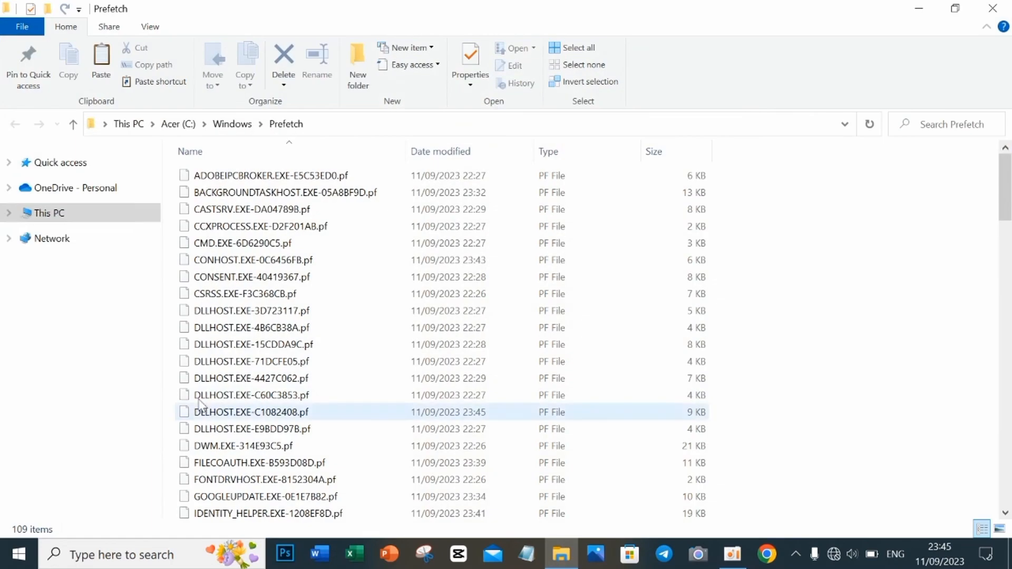
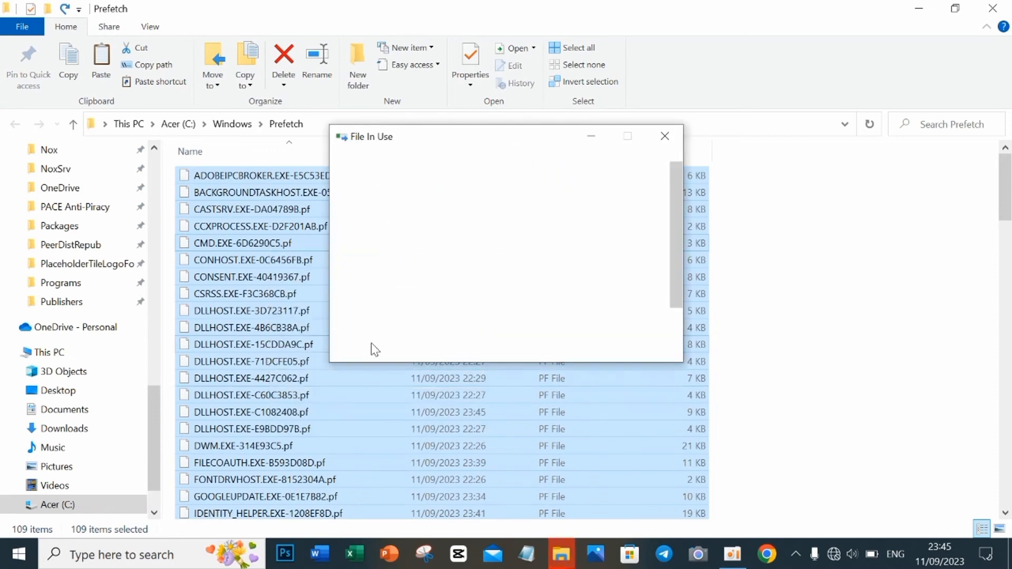
# Delete all files in the Prefetch folder, retrying all current in-use items before cancelling the remaining deletion
pyautogui.click(355, 279)
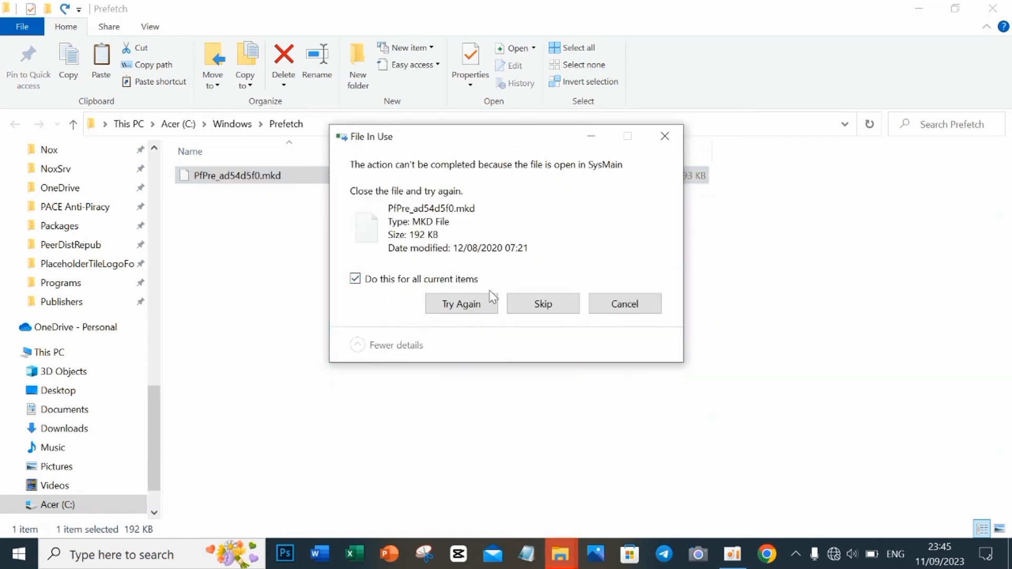
pyautogui.click(476, 304)
pyautogui.click(640, 303)
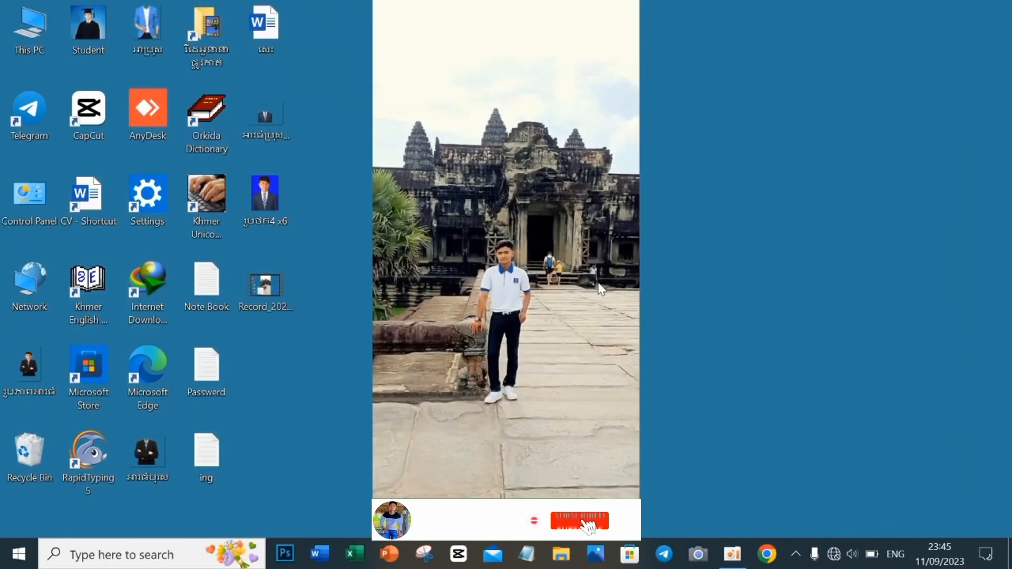
# Refresh the desktop twice after closing the Prefetch folder
pyautogui.rightClick(598, 284)
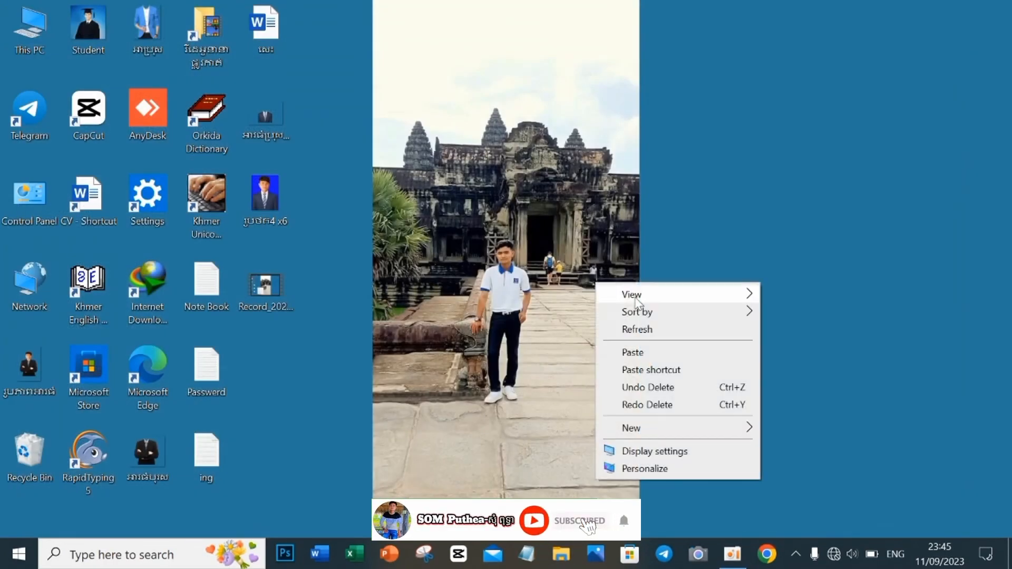
pyautogui.click(653, 328)
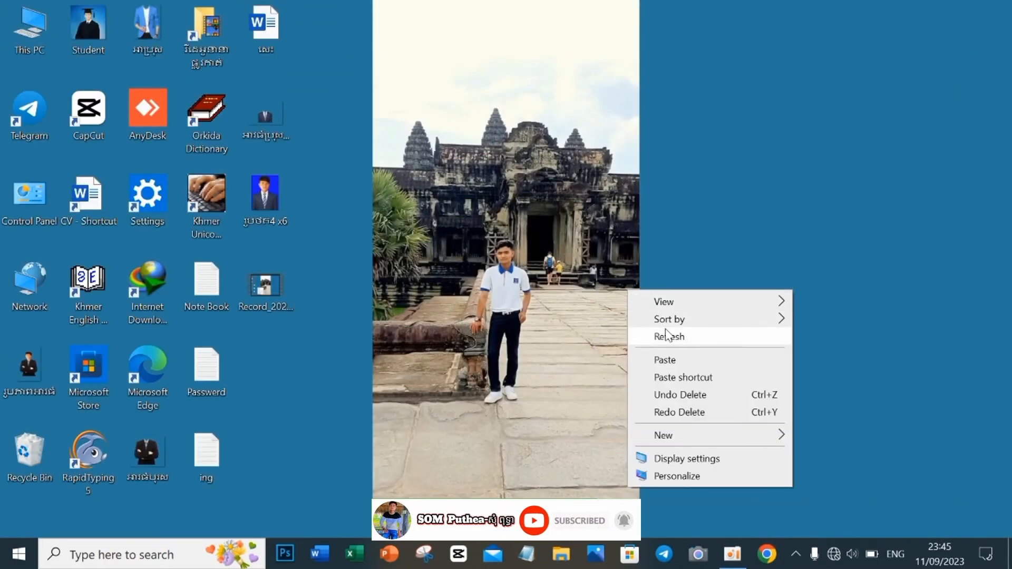
pyautogui.click(662, 333)
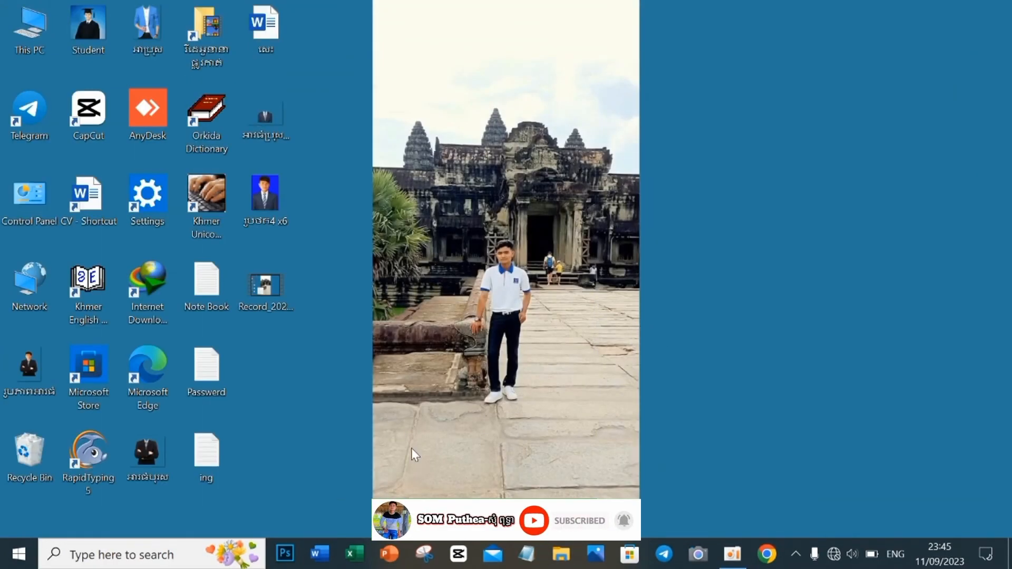